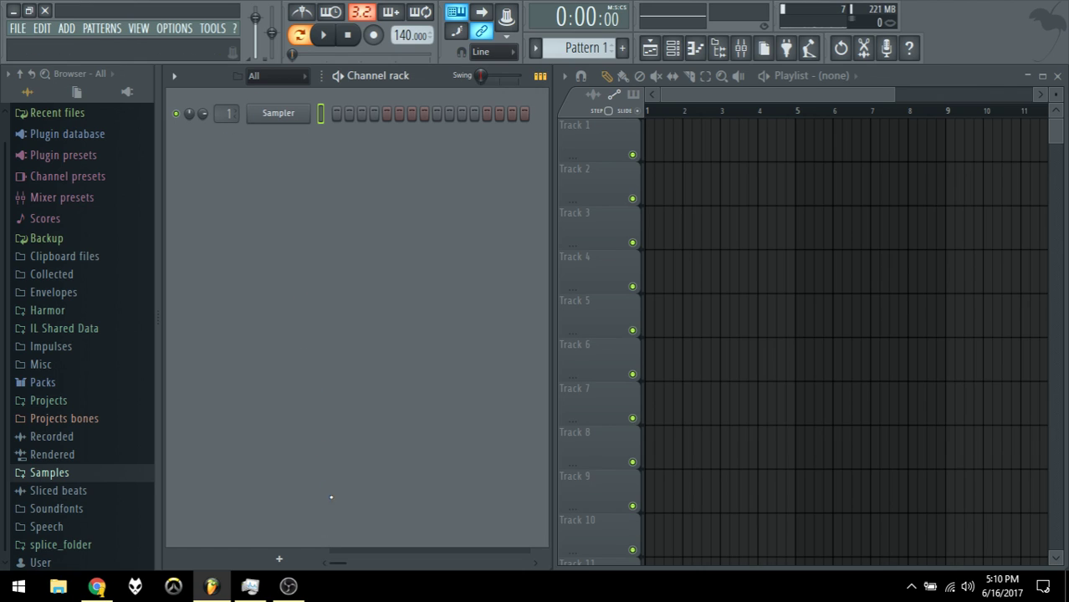
Step: Replace the Sampler channel with Wasp and insert a Sytrus instrument channel
right_click(274, 123)
mouse_move(373, 234)
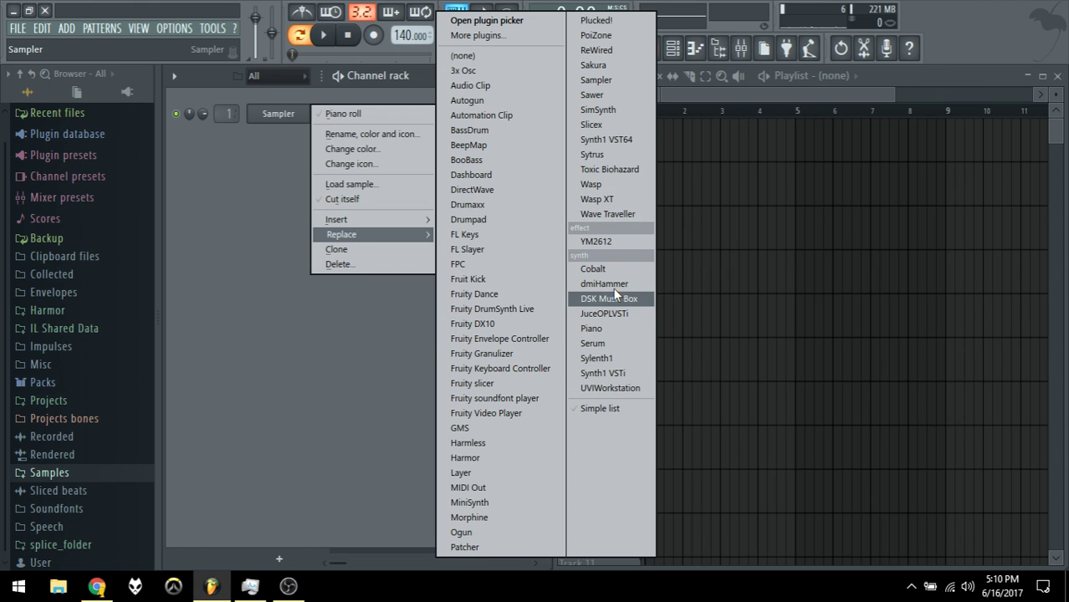
click(595, 186)
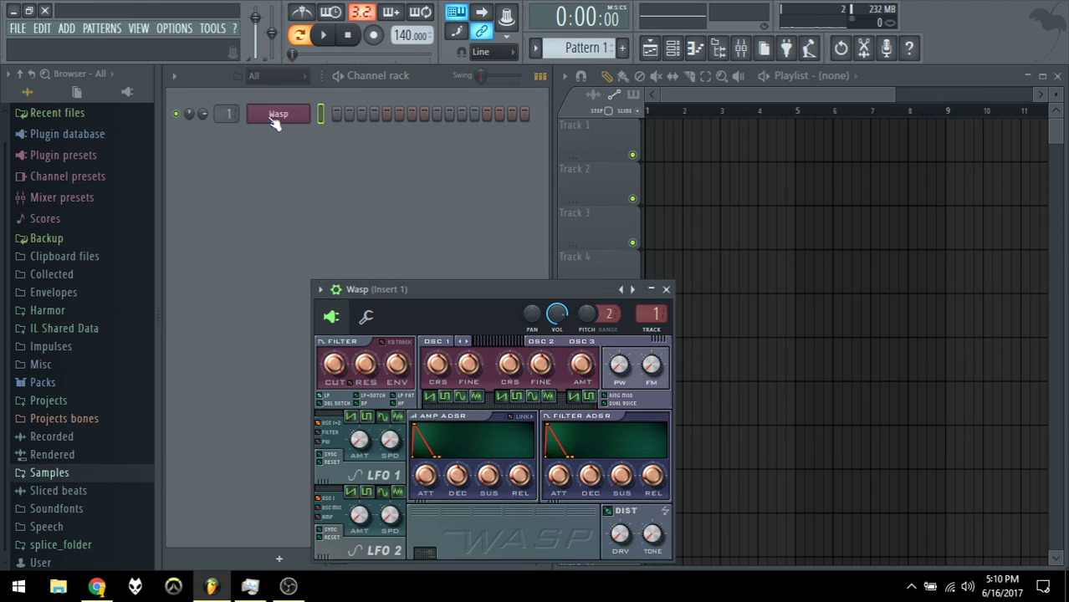
right_click(273, 123)
click(590, 158)
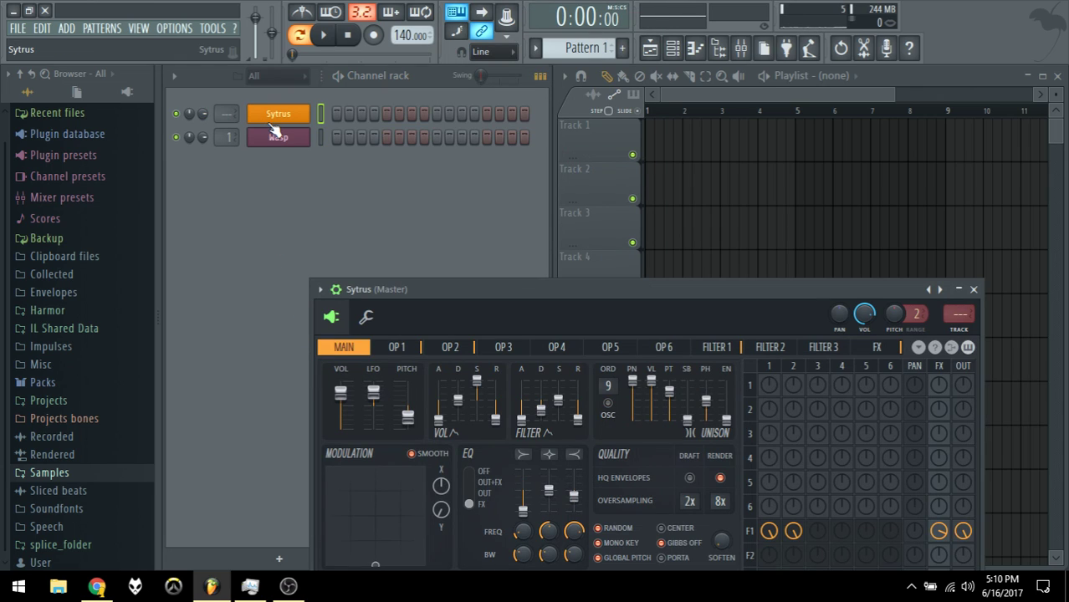
Step: Close the Sytrus plugin window and briefly play the pattern
click(972, 289)
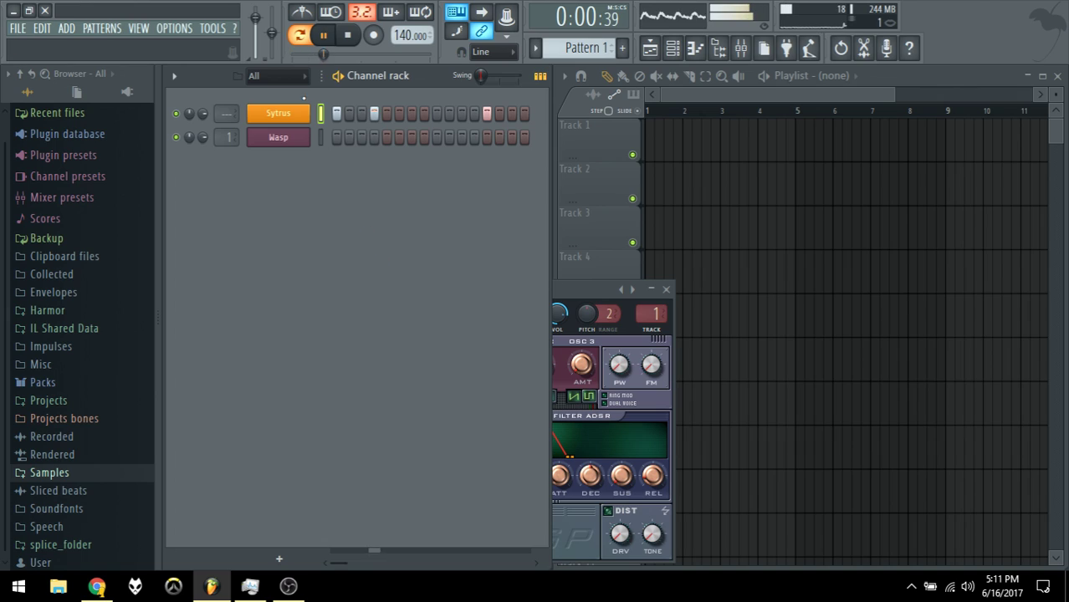
key(space)
key(space)
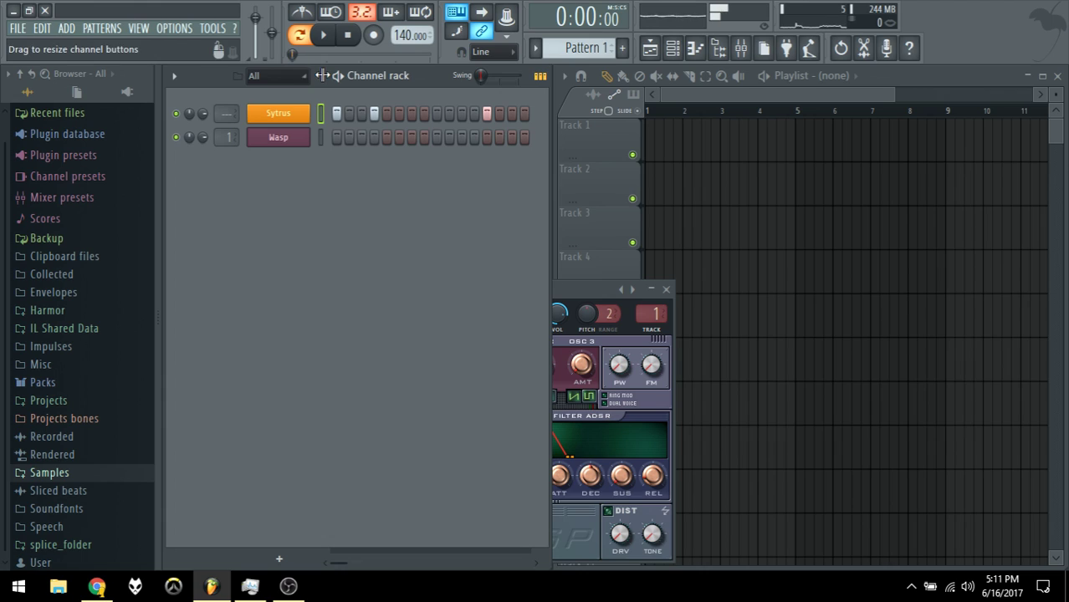
right_click(302, 113)
Step: Bring up the Sytrus piano roll as a floating window
click(347, 114)
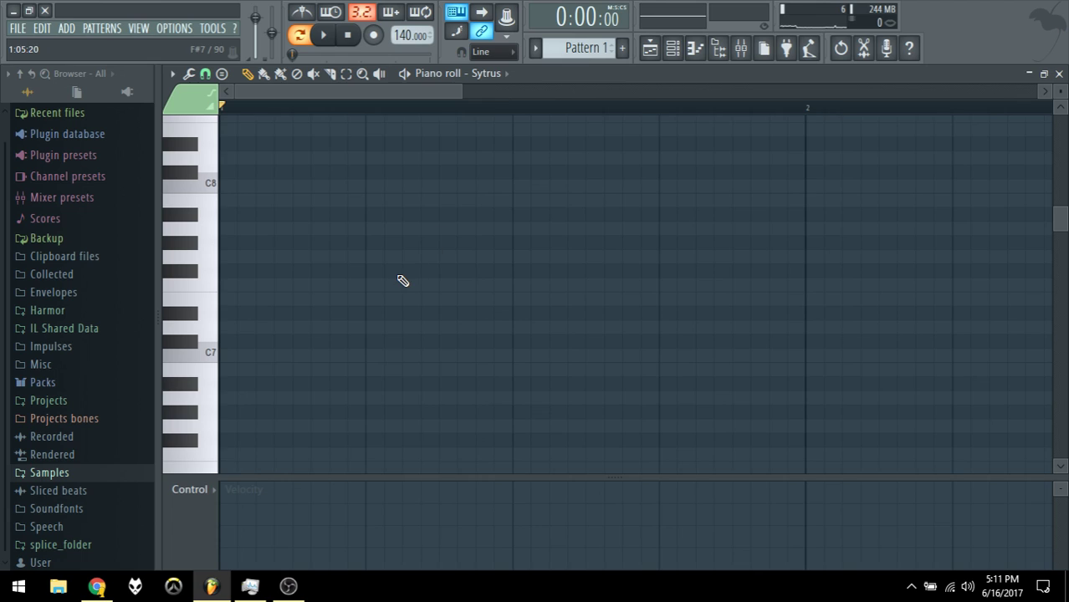
scroll(250, 355, down, 1)
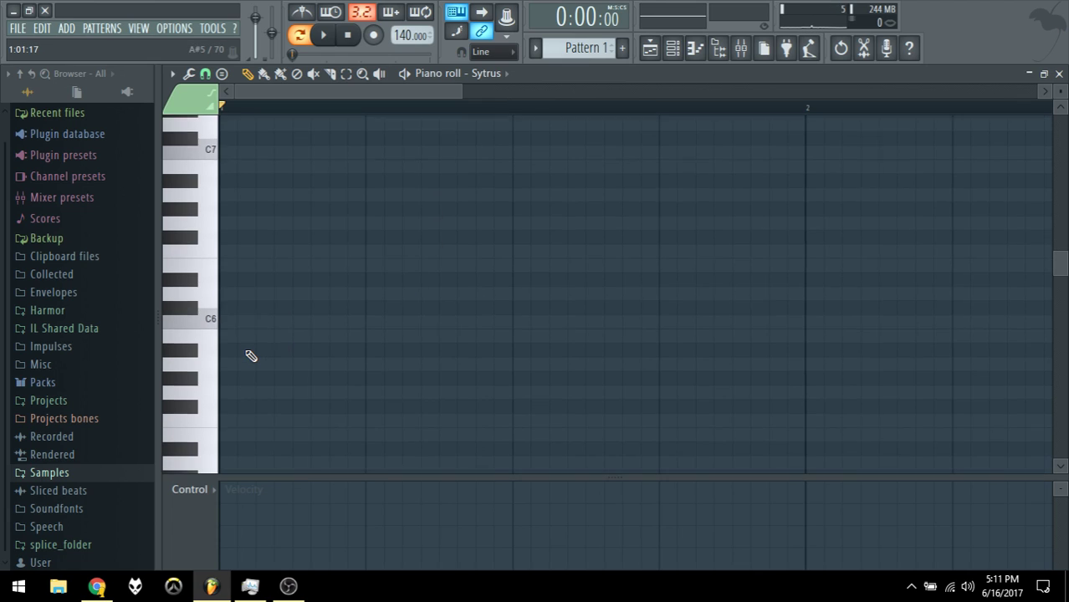
scroll(250, 355, down, 5)
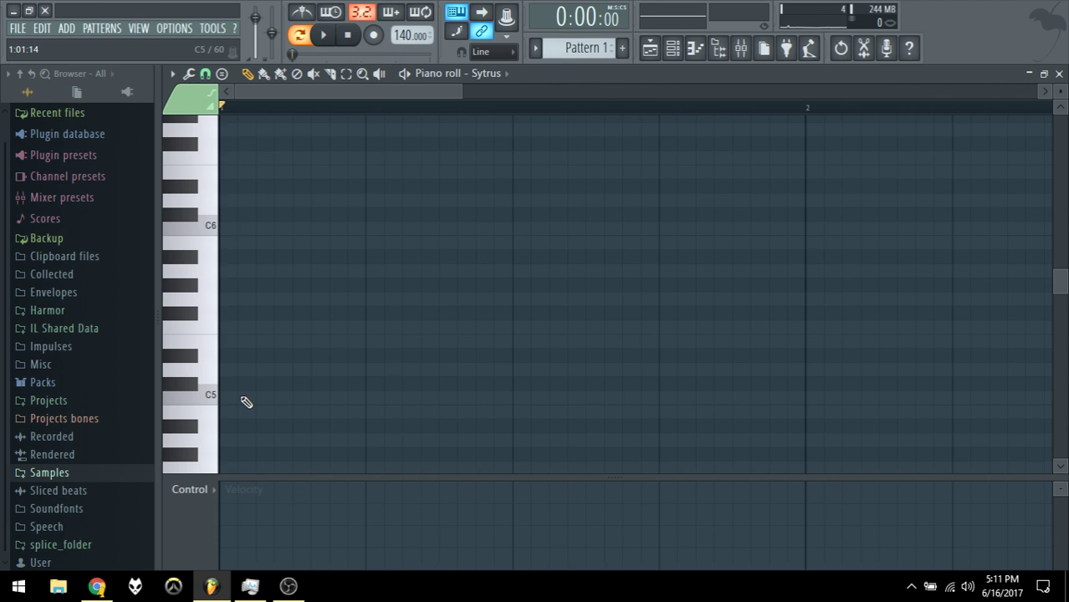
double_click(570, 86)
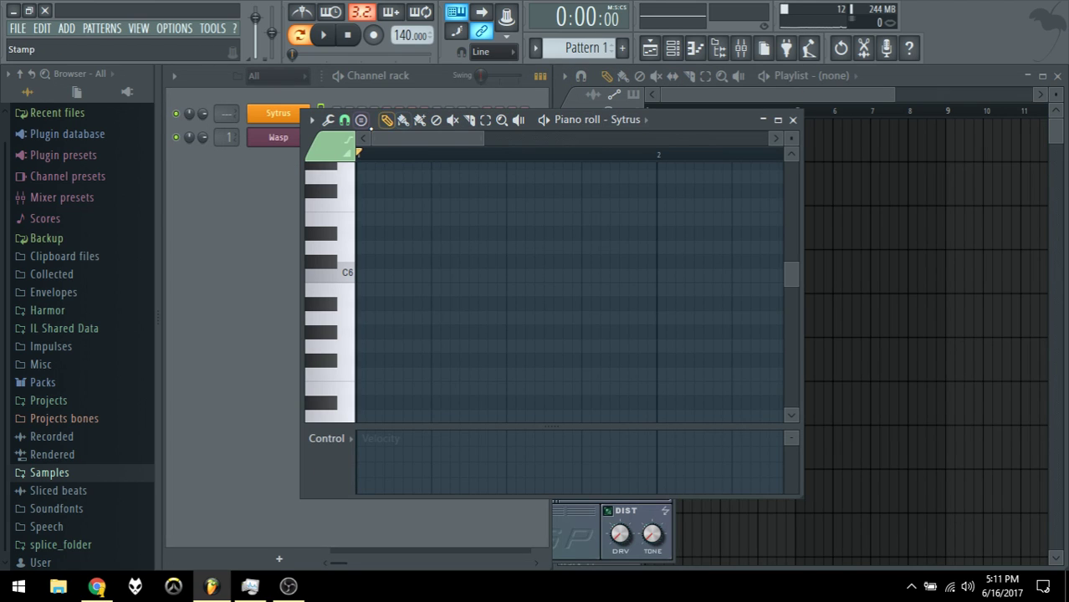
click(793, 120)
right_click(305, 113)
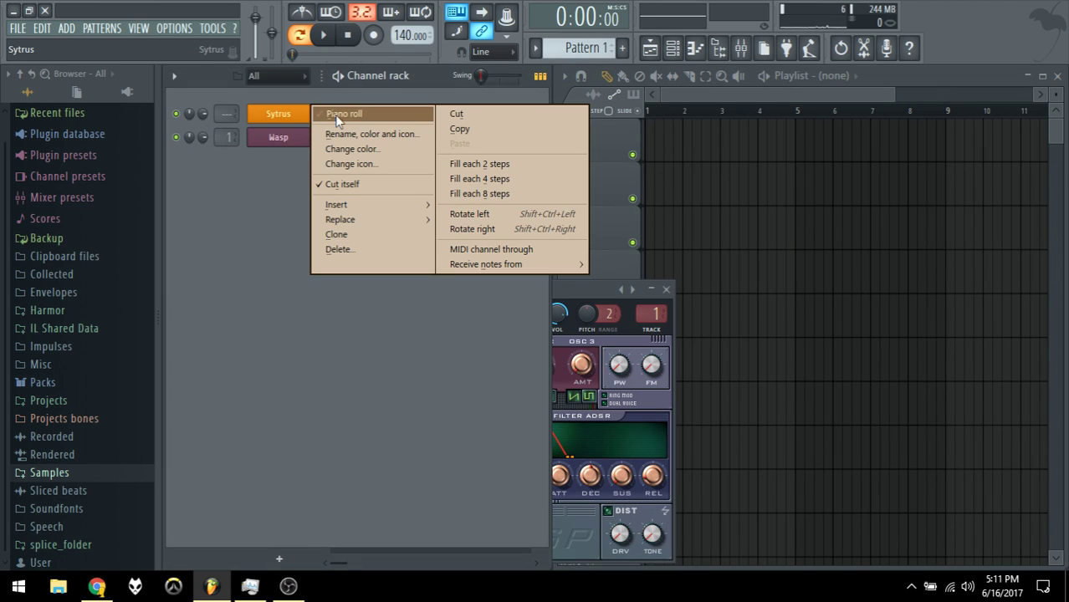
click(374, 117)
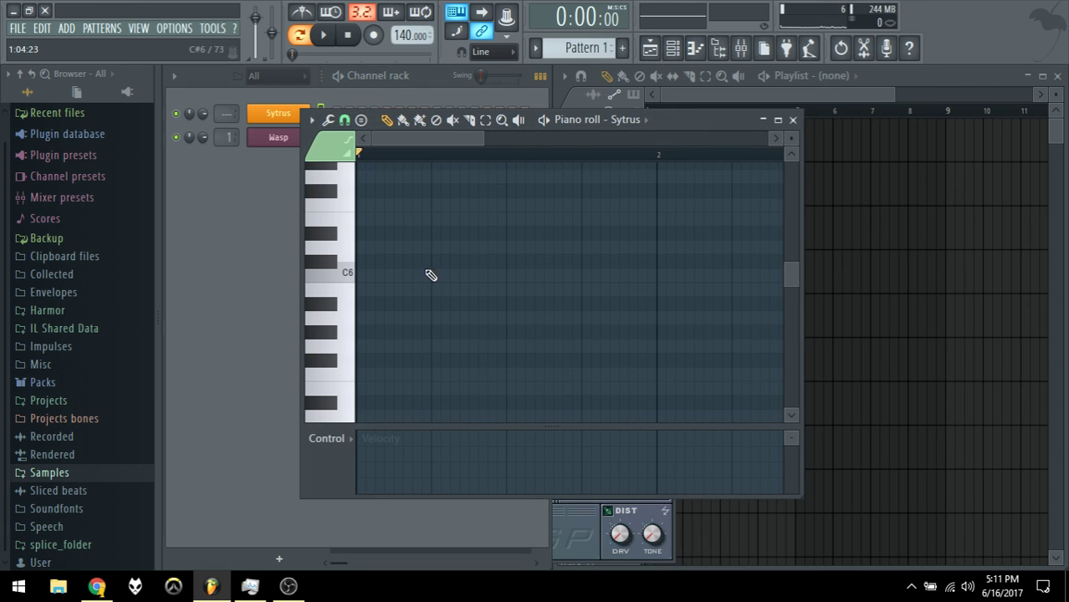
Step: Draw the C6, D6, A#5, G5 melody notes and play them back
click(392, 277)
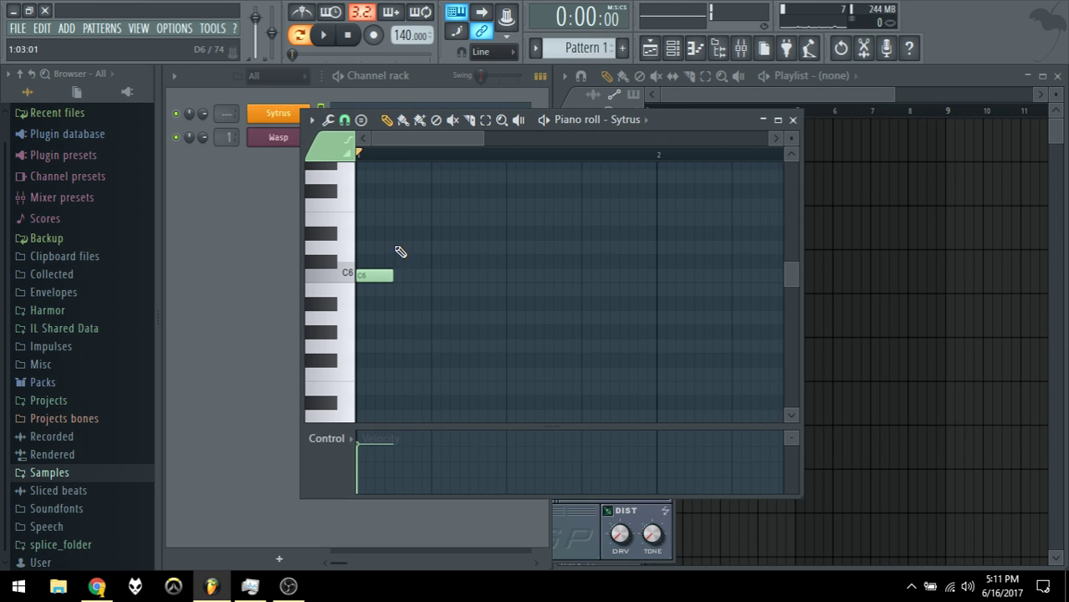
click(401, 249)
click(435, 305)
click(482, 345)
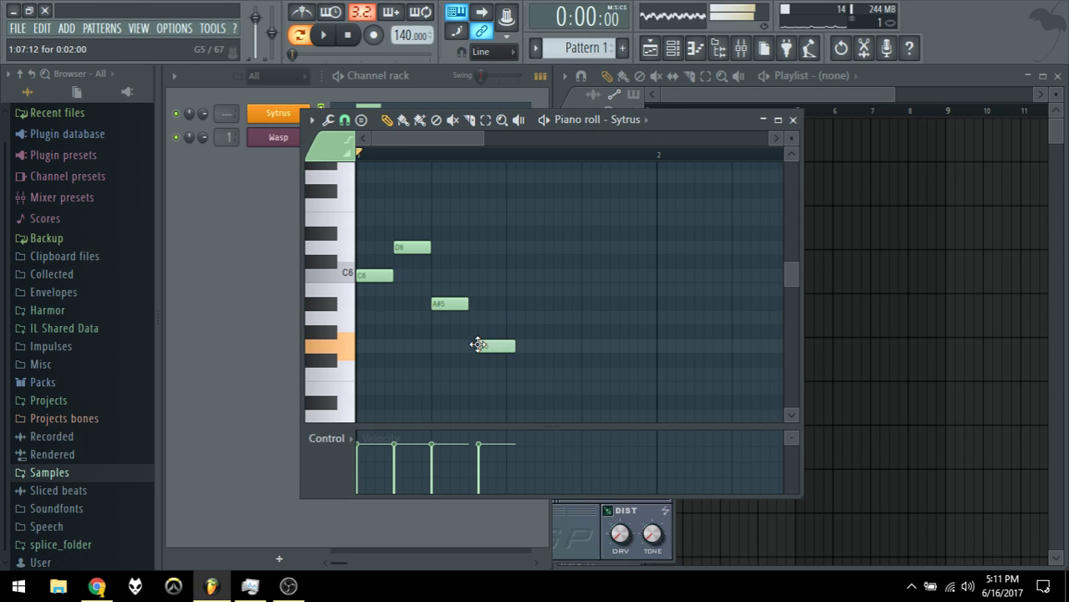
drag(485, 352, 475, 352)
key(space)
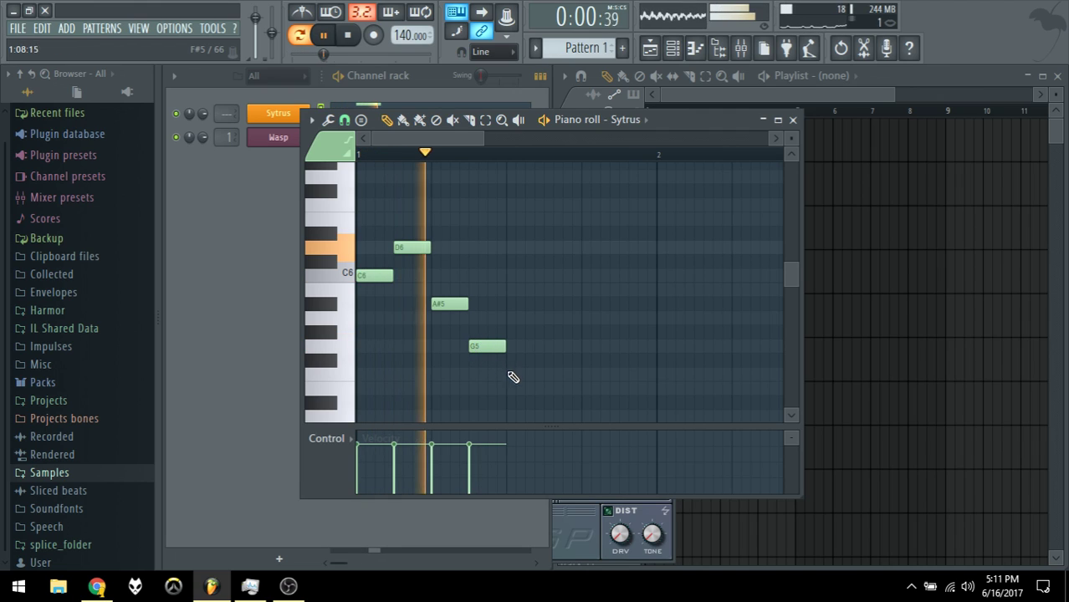
click(793, 119)
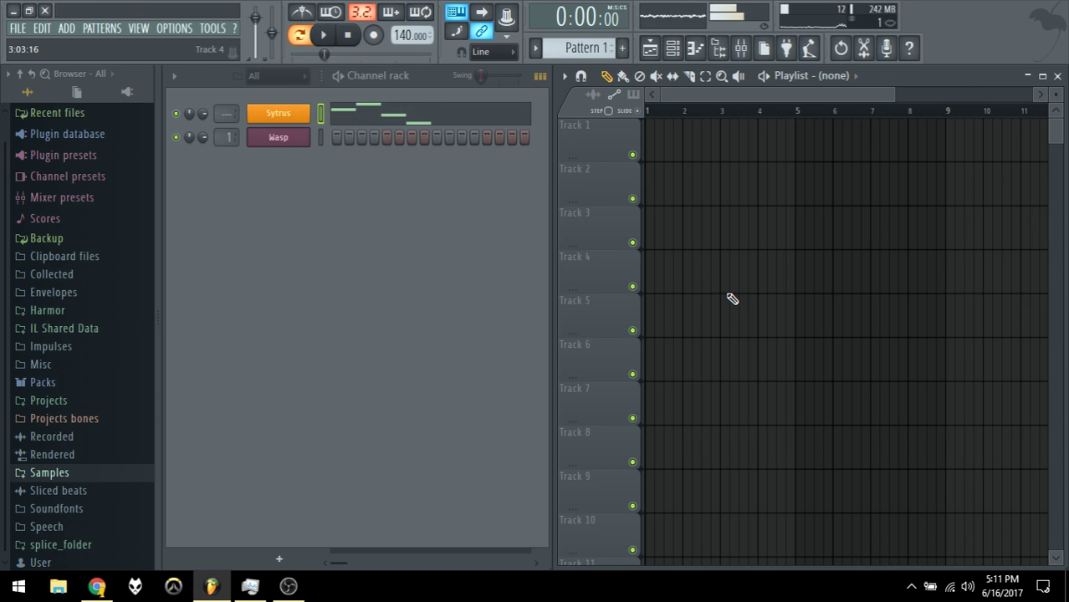
Step: Place a Pattern 1 clip at bar 1 of Playlist Track 1
click(679, 150)
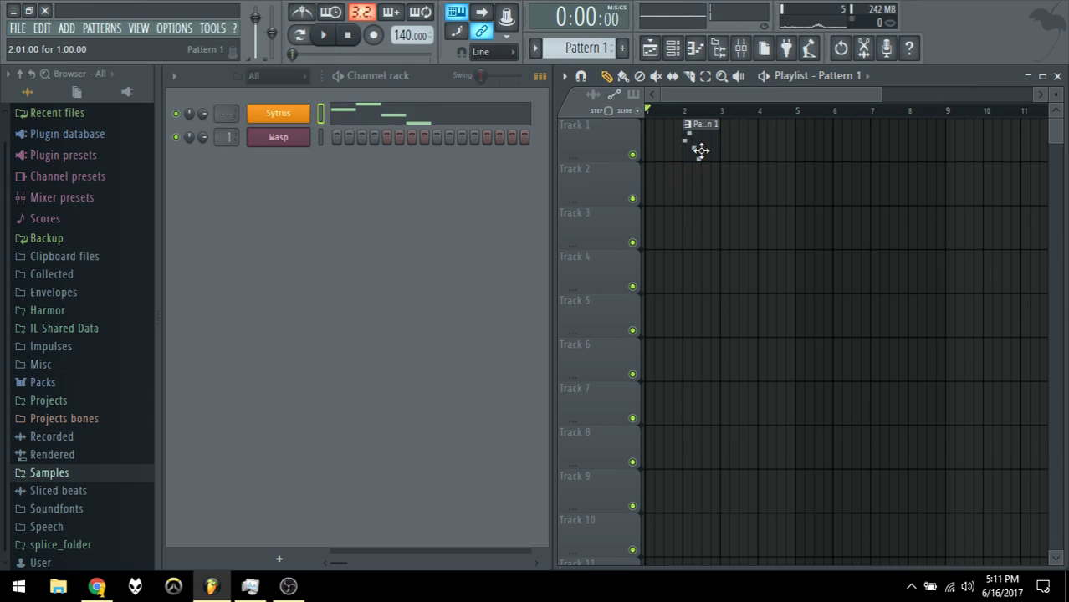
right_click(700, 150)
click(732, 145)
drag(745, 148, 661, 148)
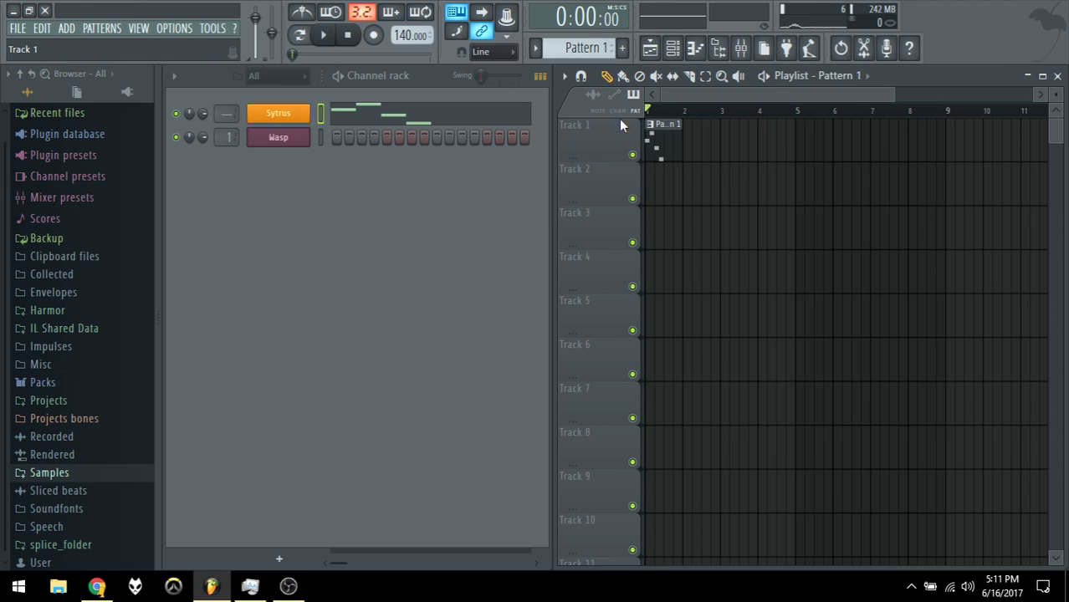
click(536, 48)
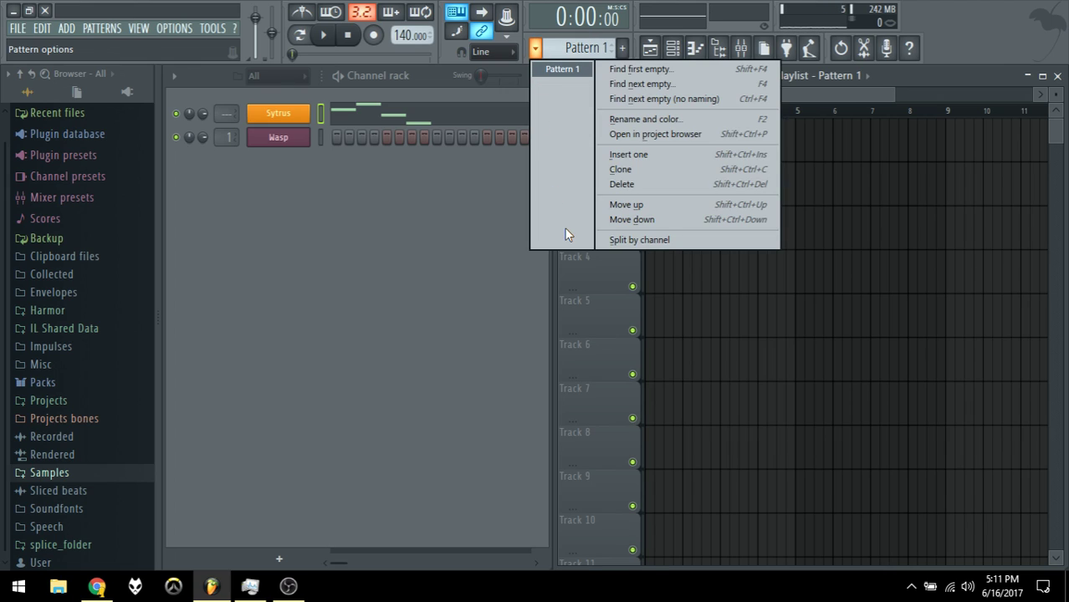
click(792, 328)
drag(658, 143, 647, 132)
Step: Add a second Pattern 1 clip at bar 3, play it, then step to empty Pattern 2
click(729, 139)
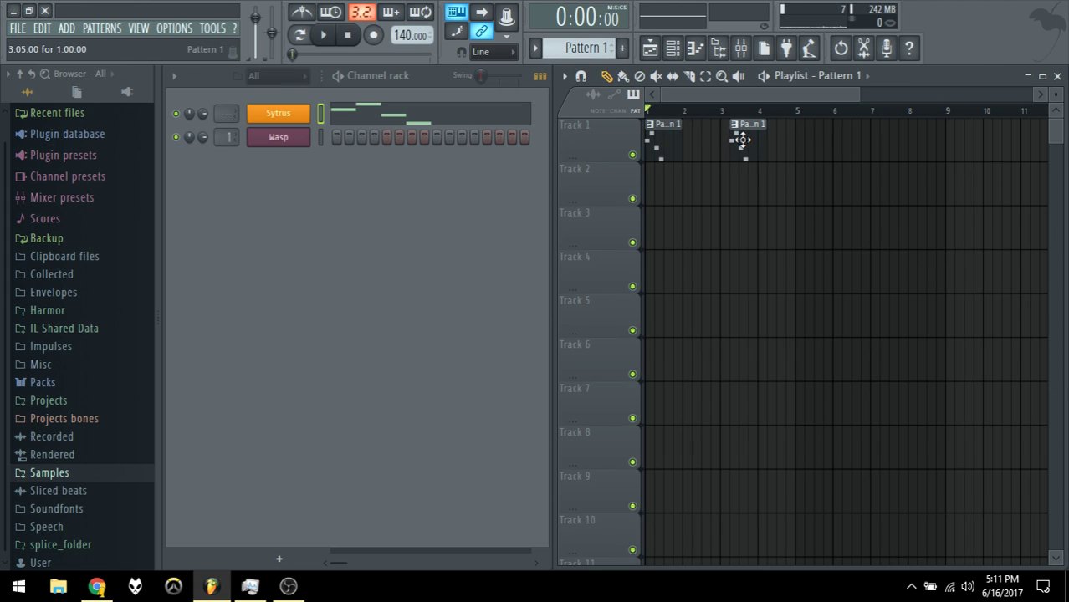
click(505, 53)
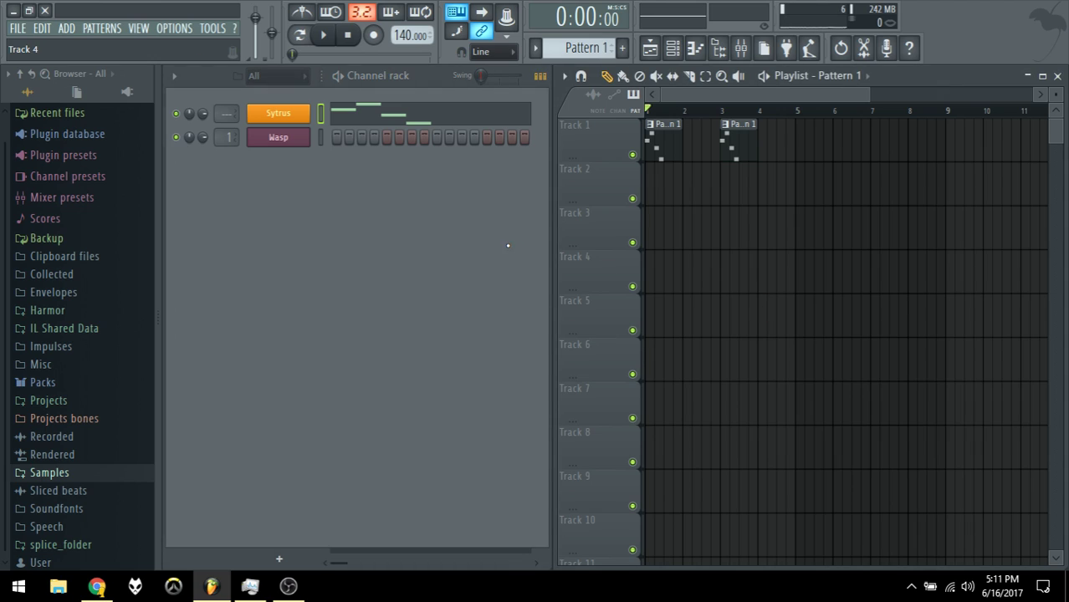
key(space)
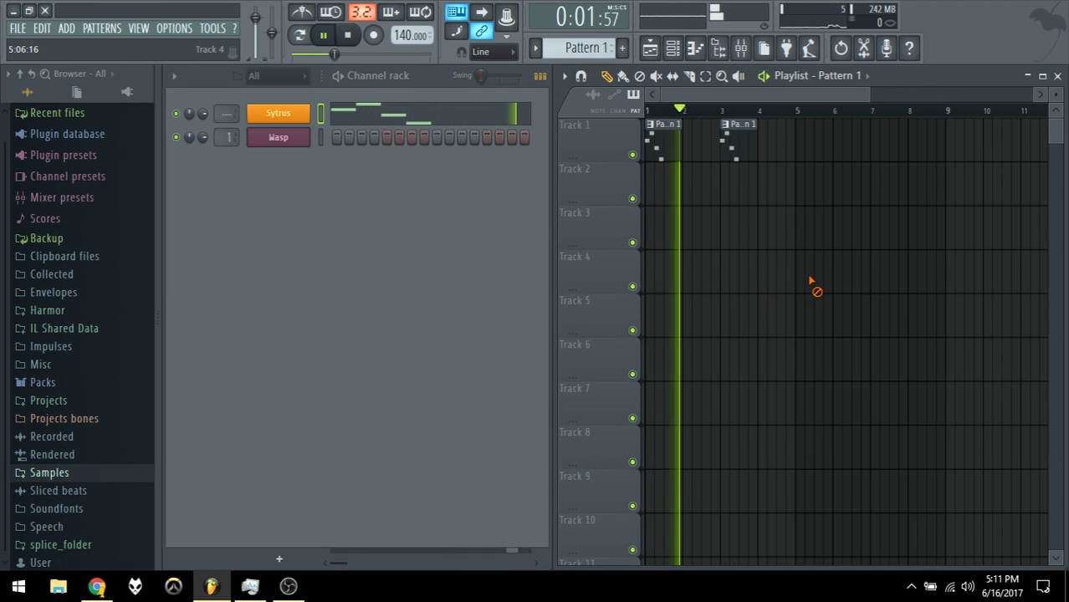
key(space)
key(F4)
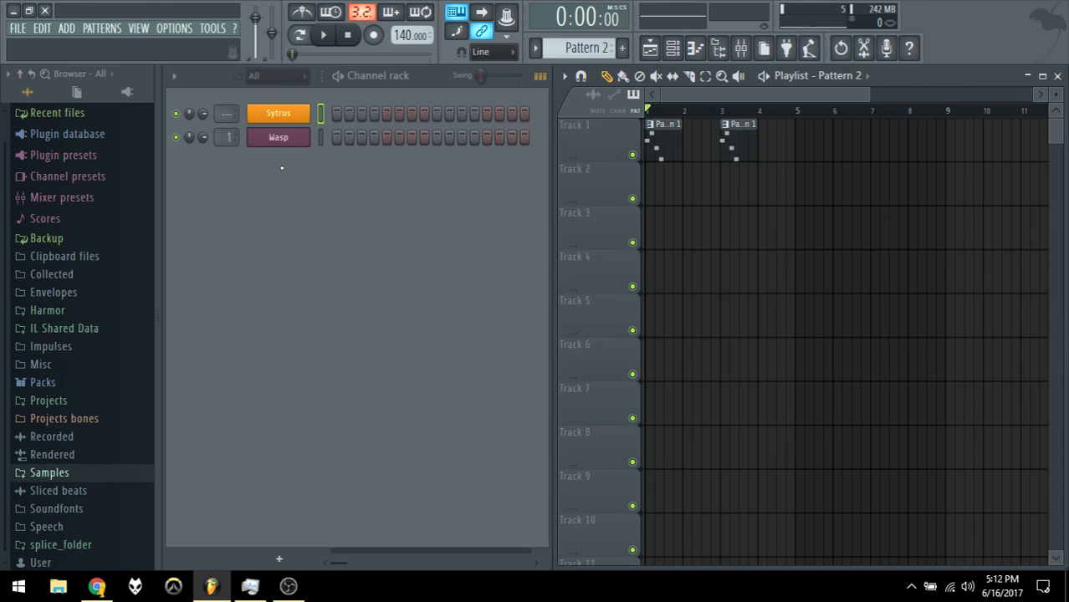
Step: Bring up the Wasp channel's piano roll for Pattern 2
key(5)
scroll(557, 47, down, 1)
scroll(556, 47, up, 1)
scroll(557, 47, down, 1)
scroll(557, 47, down, 1)
scroll(557, 47, up, 1)
scroll(557, 47, down, 1)
right_click(282, 138)
click(330, 136)
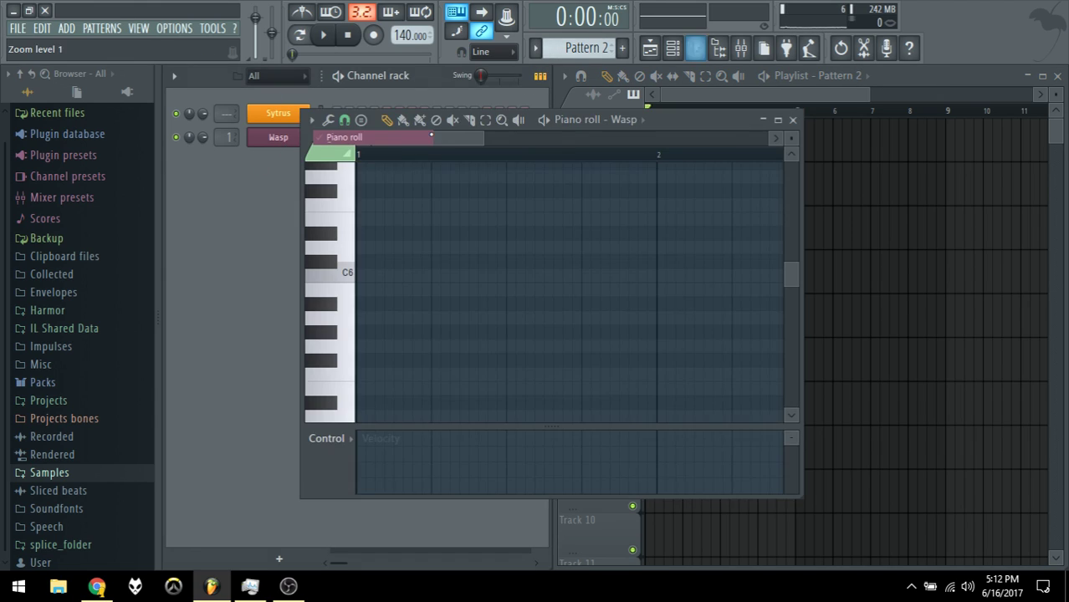
scroll(491, 288, down, 3)
scroll(410, 310, down, 2)
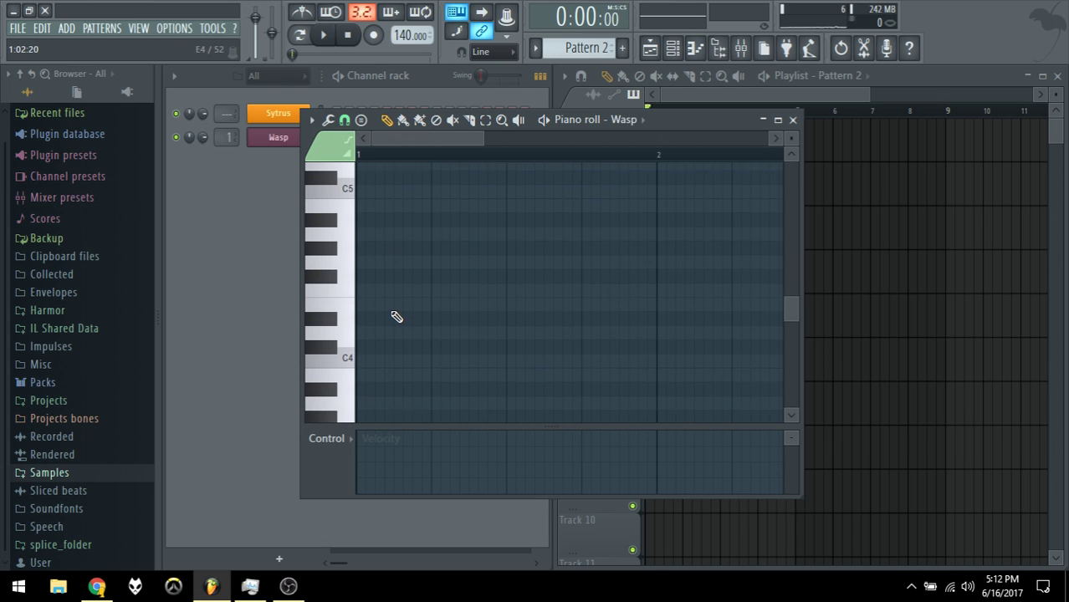
Step: Place a first note lowered to C3 and a second C3 note after it
click(376, 319)
drag(377, 321, 374, 360)
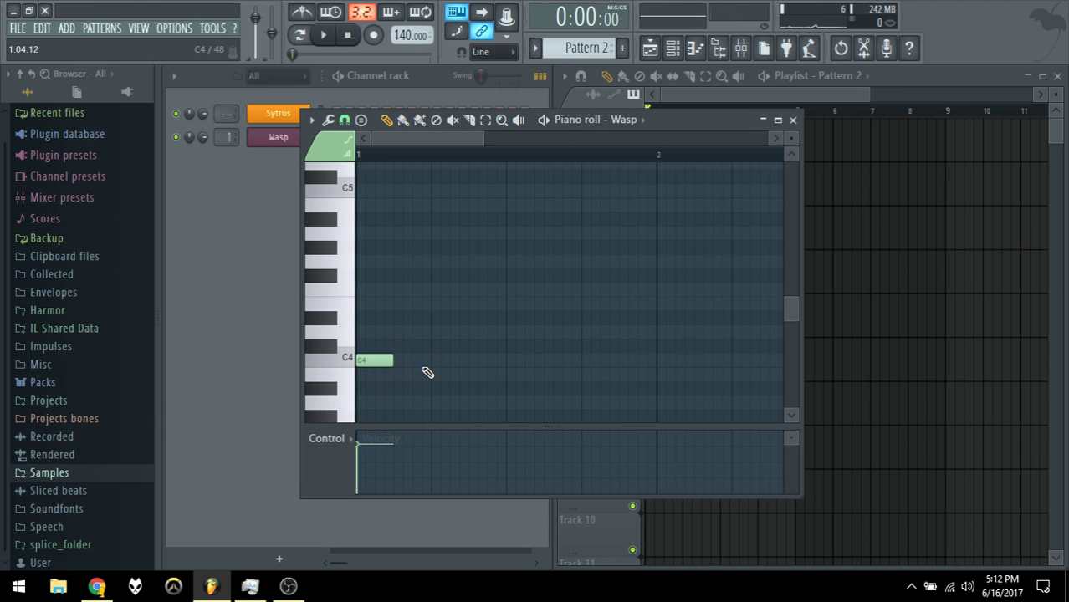
mouse_move(369, 360)
mouse_down()
mouse_move(359, 321)
mouse_move(370, 369)
mouse_up()
click(400, 369)
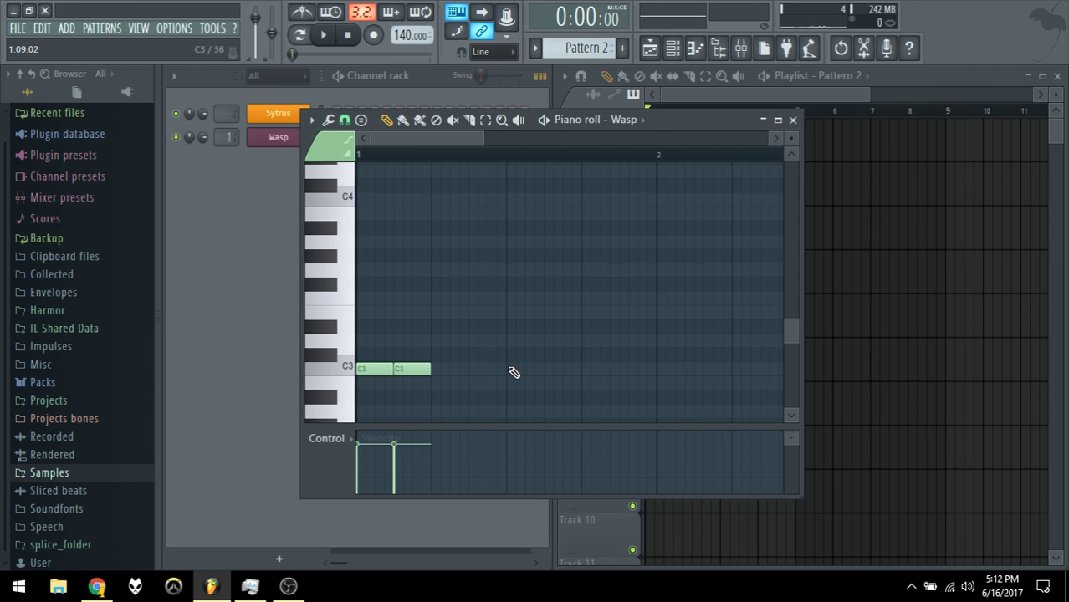
drag(514, 372, 355, 335)
click(448, 368)
right_click(412, 369)
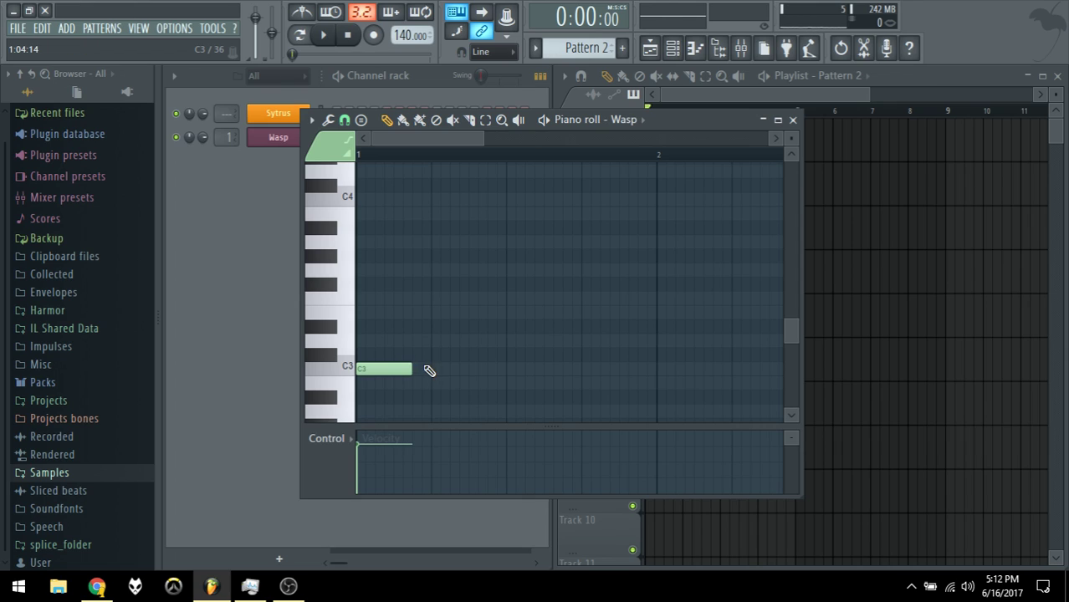
click(415, 370)
Step: Duplicate the C3 notes with Ctrl+B to six, shortening the last to end at bar 2
key(ctrl+a)
key(ctrl+b)
scroll(635, 293, down, 2)
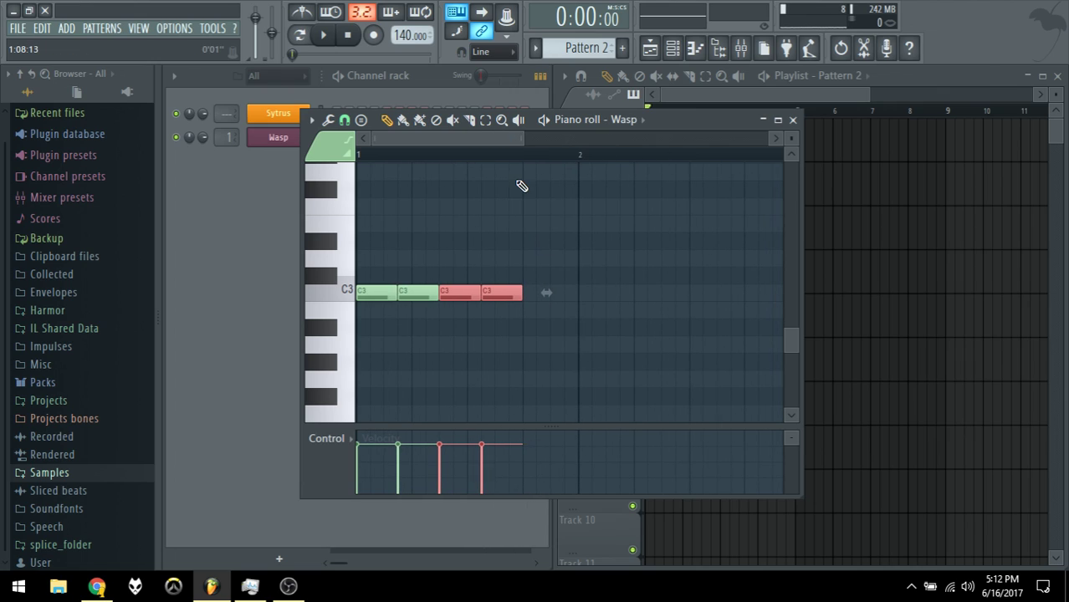
click(644, 351)
drag(521, 278, 447, 308)
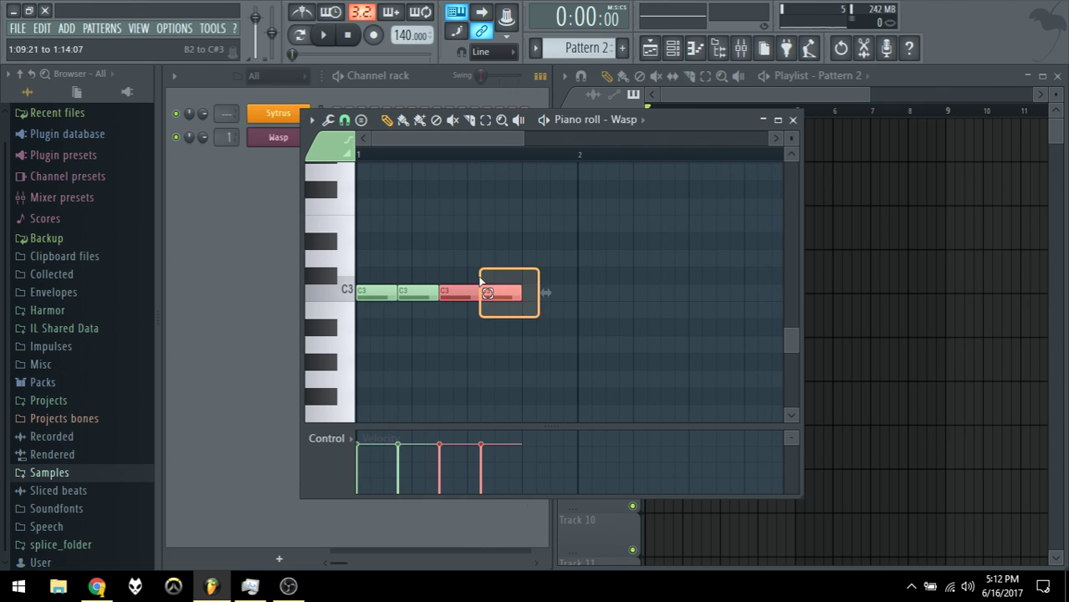
key(ctrl+b)
click(544, 290)
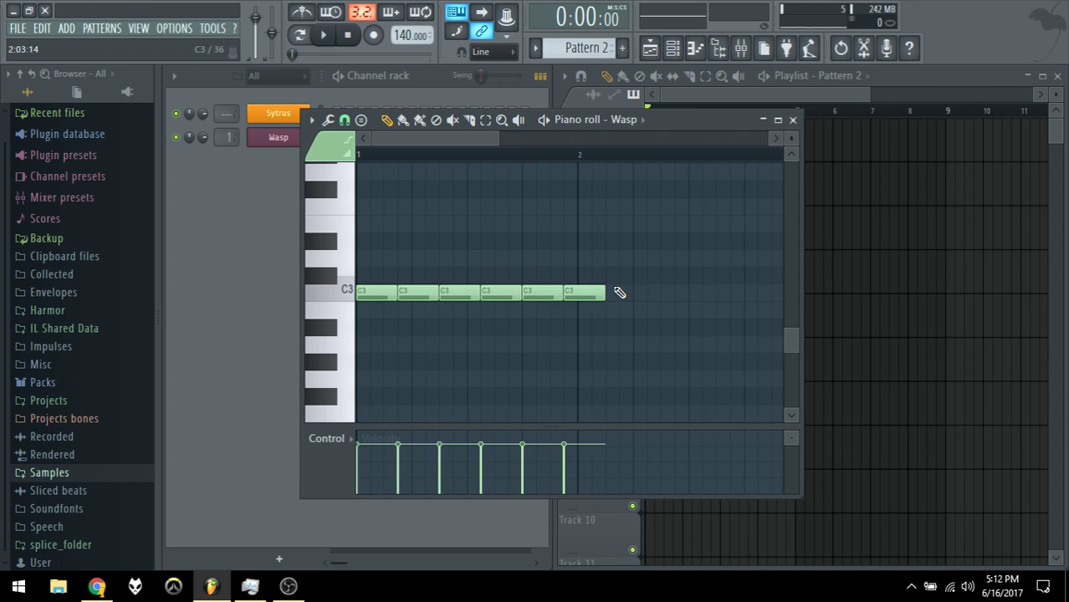
drag(603, 292, 577, 293)
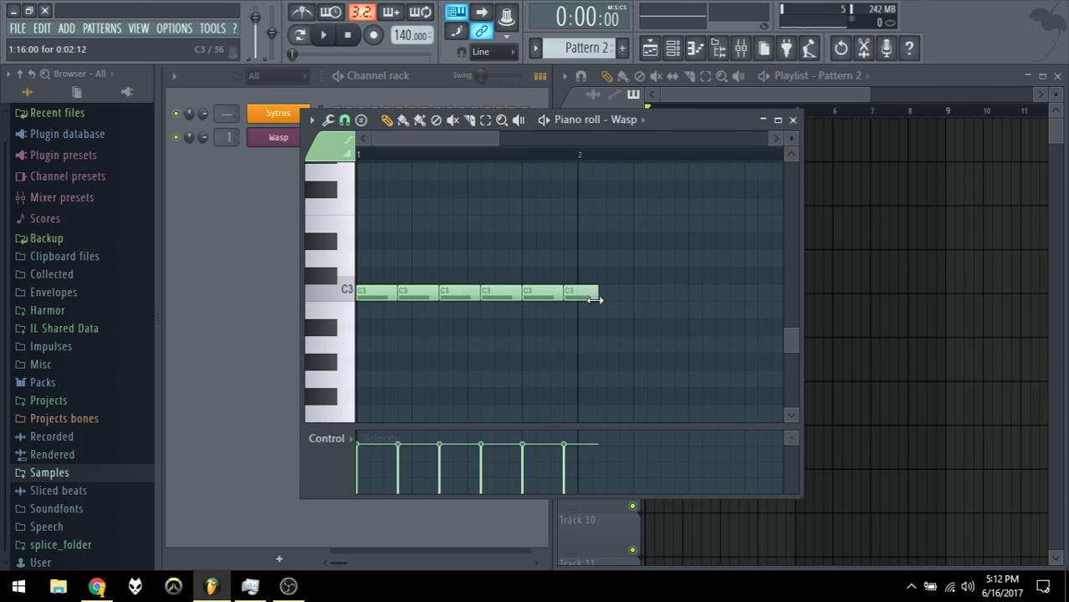
Step: Paint four Pattern 2 clips across Track 2 from bar 1 to bar 5
click(792, 120)
click(680, 186)
click(808, 194)
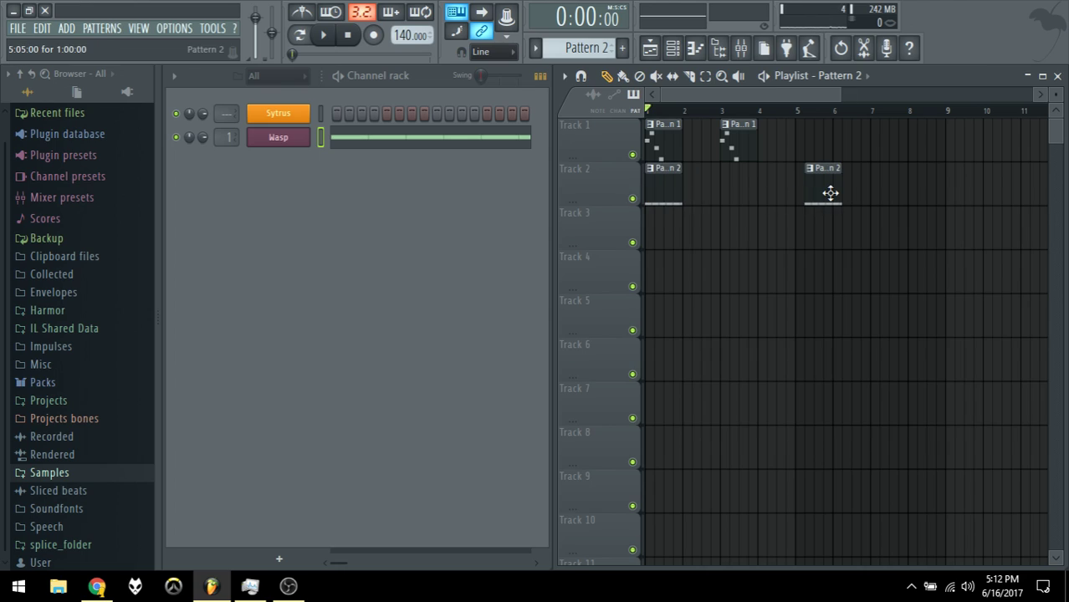
drag(826, 198, 707, 218)
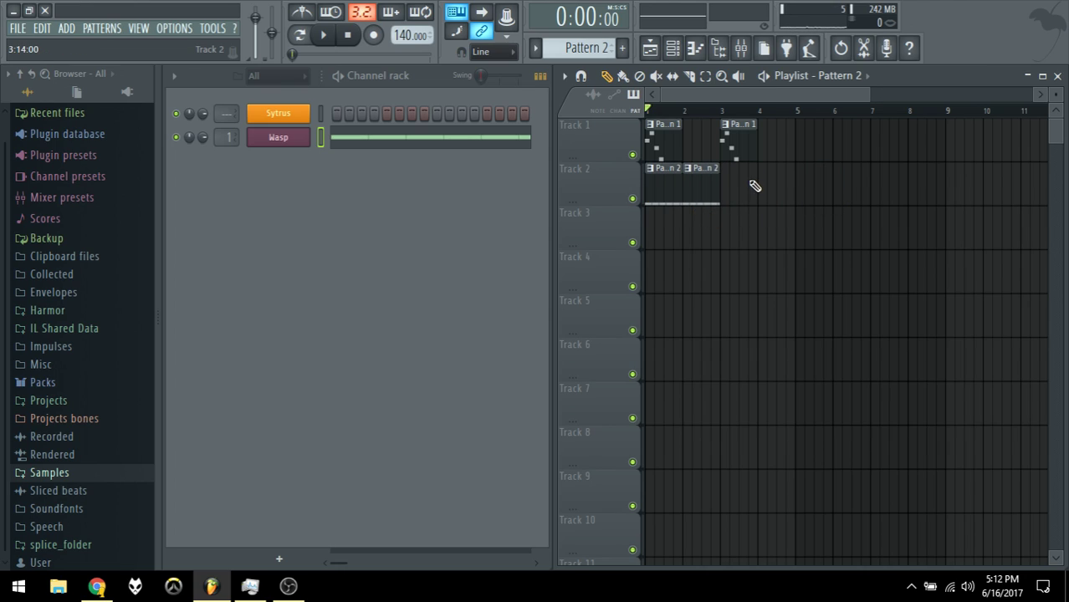
right_click(707, 178)
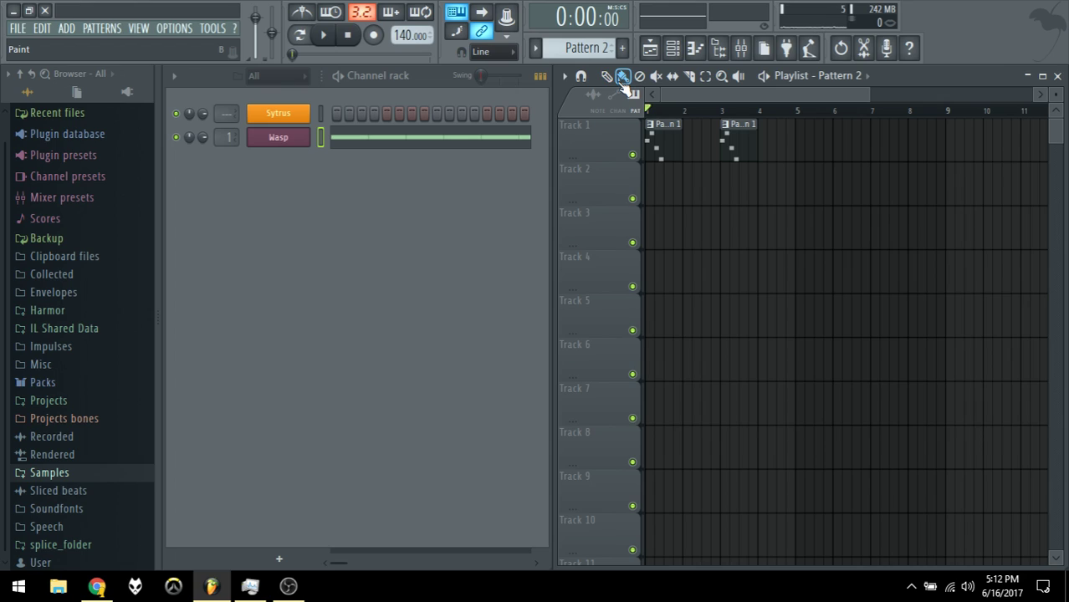
drag(647, 193, 790, 196)
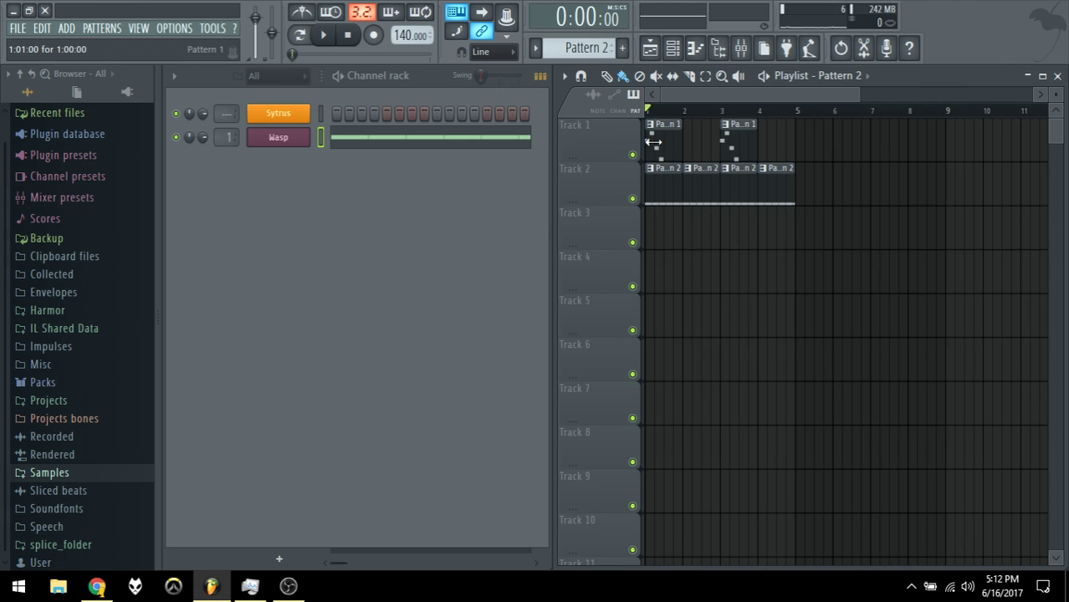
Step: Select Pattern 1 and play the arrangement through once
click(658, 138)
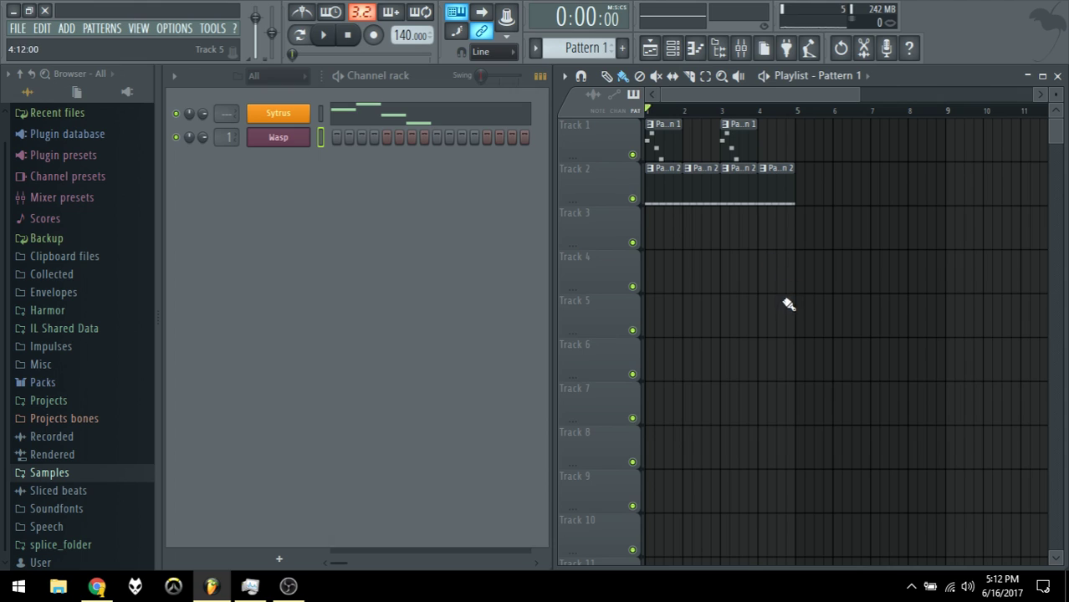
key(space)
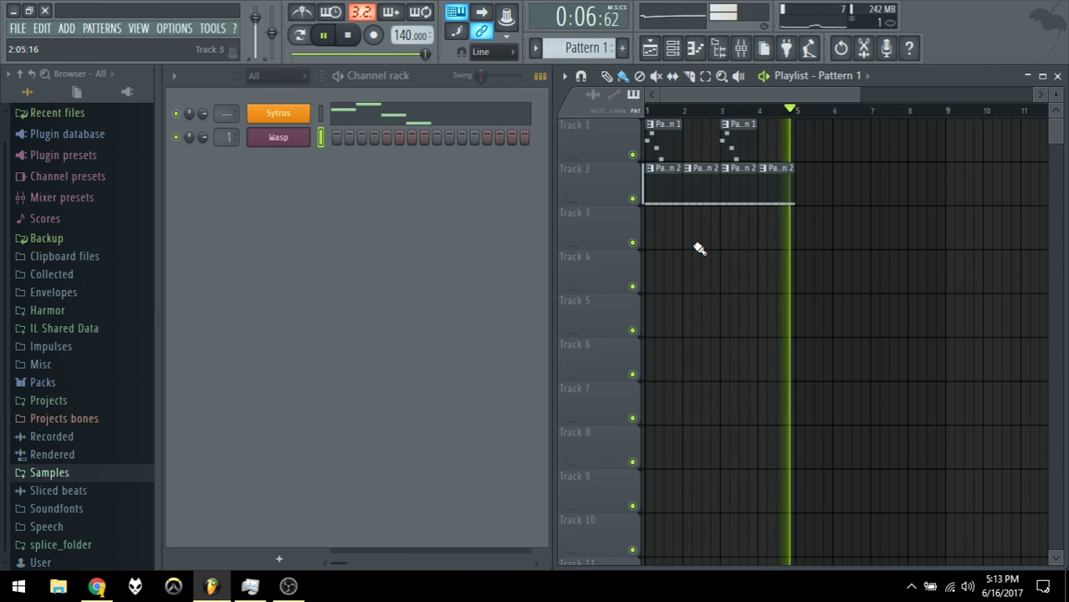
key(space)
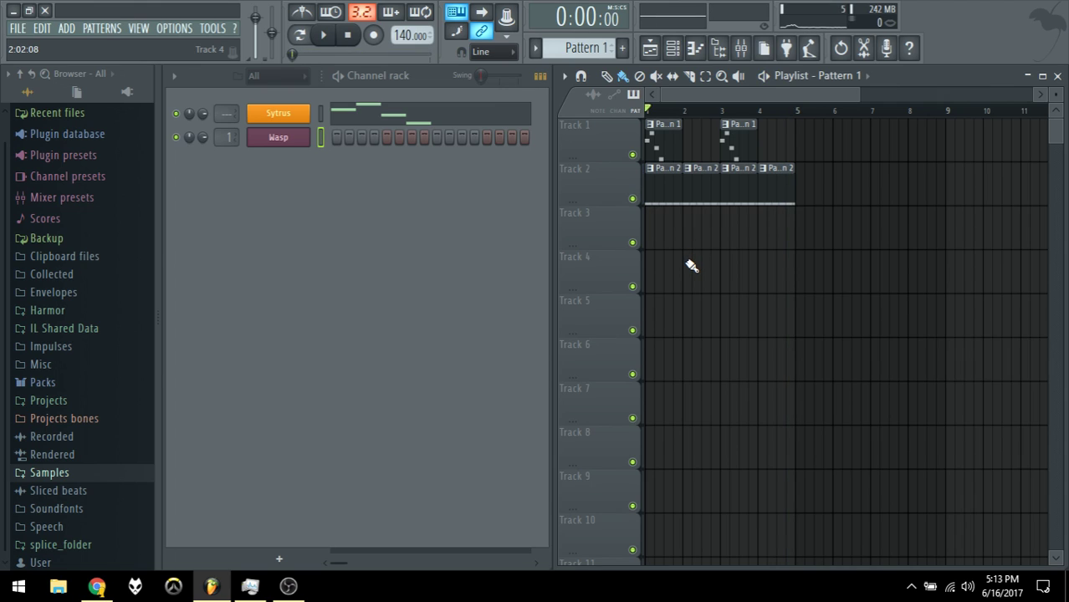
key(alt+Tab)
key(alt+Tab)
Step: Set Sytrus's mixer-track field to insert 2 and bring up its instrument window
scroll(226, 112, up, 1)
scroll(219, 111, down, 1)
scroll(220, 113, down, 1)
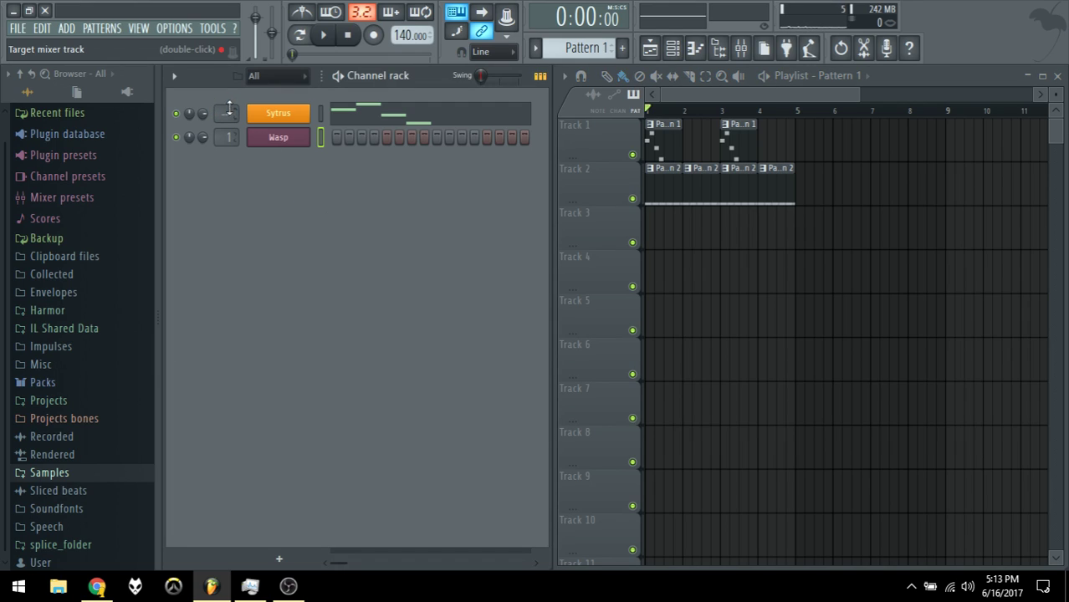
scroll(226, 113, up, 1)
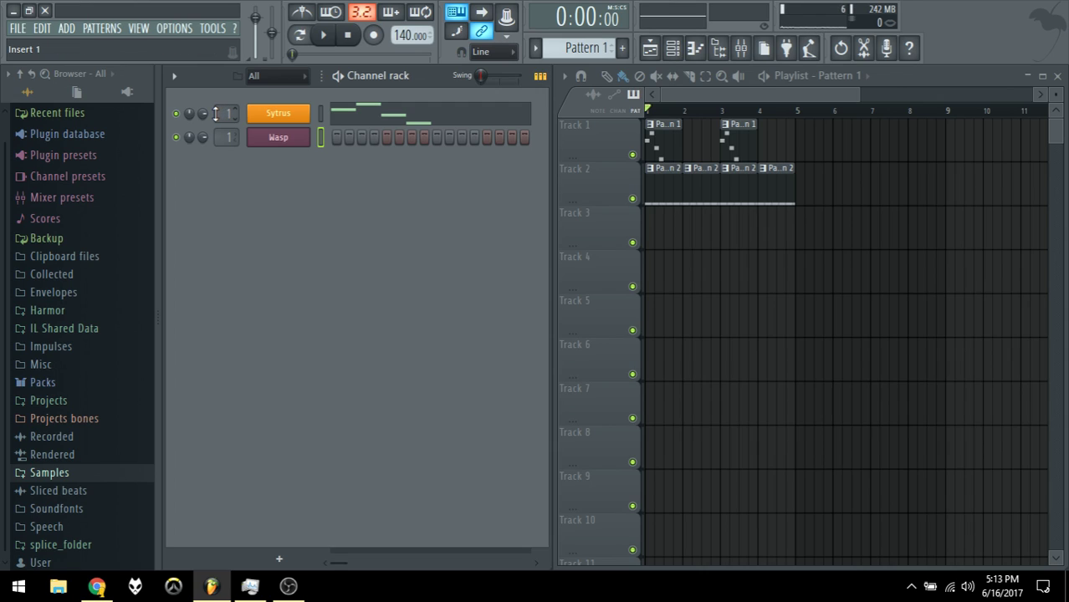
scroll(226, 113, up, 6)
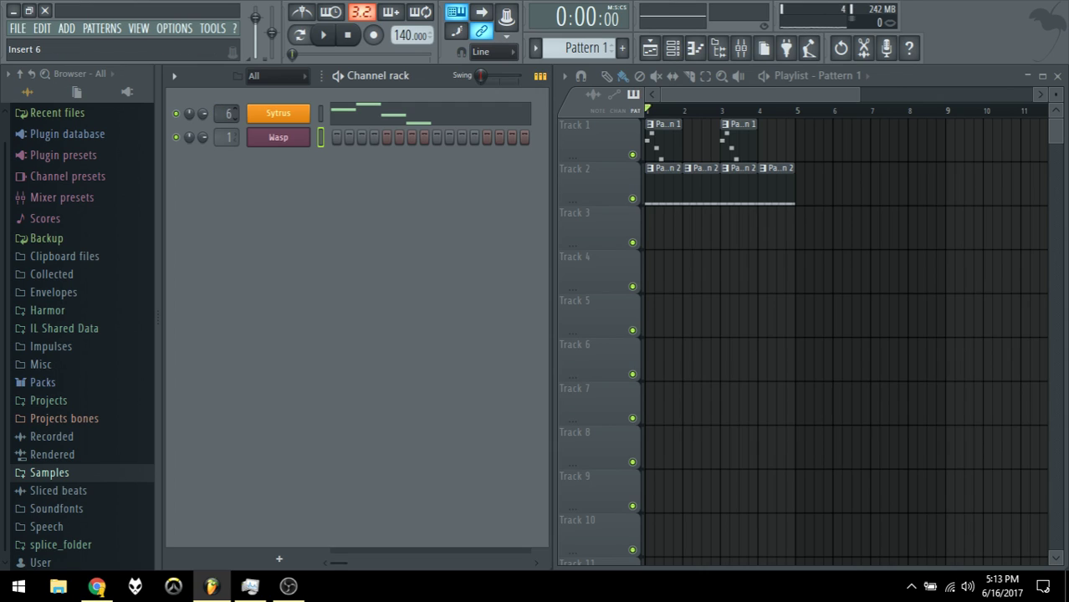
right_click(222, 116)
click(322, 312)
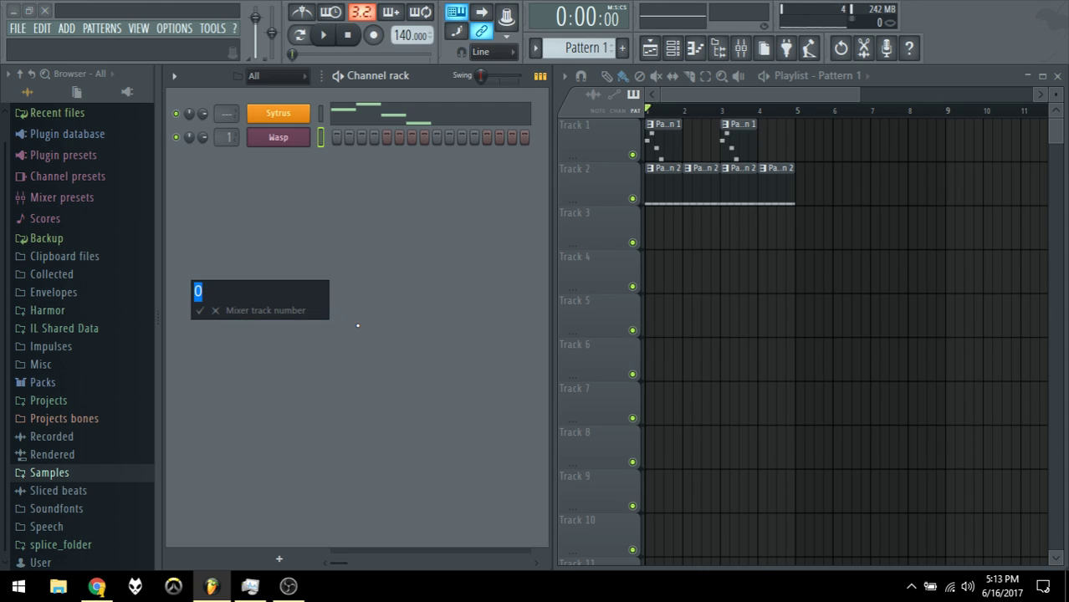
text(1)
key(Return)
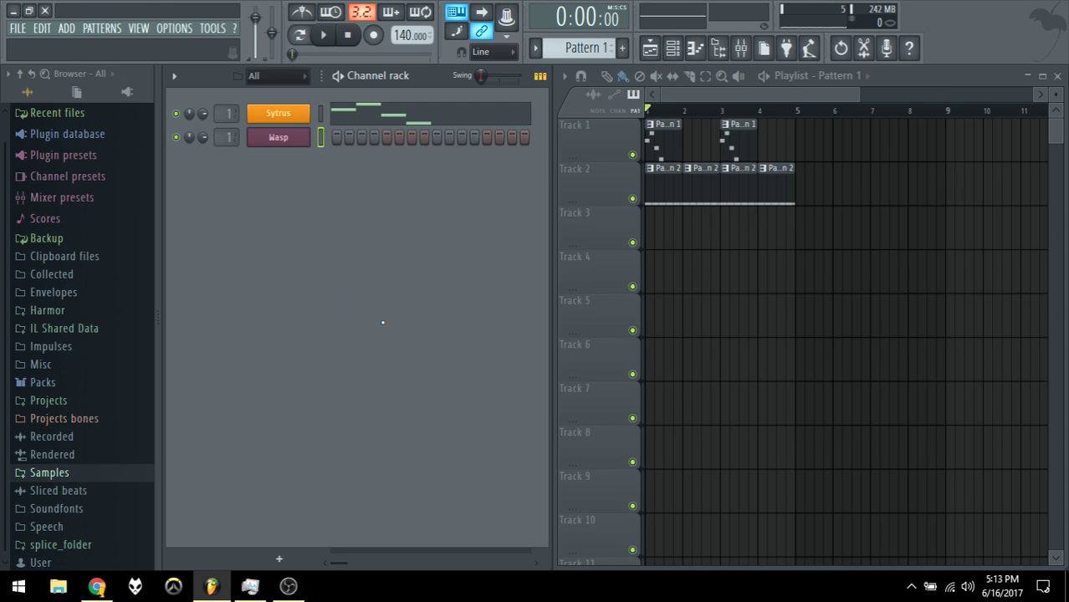
scroll(225, 115, up, 1)
click(303, 115)
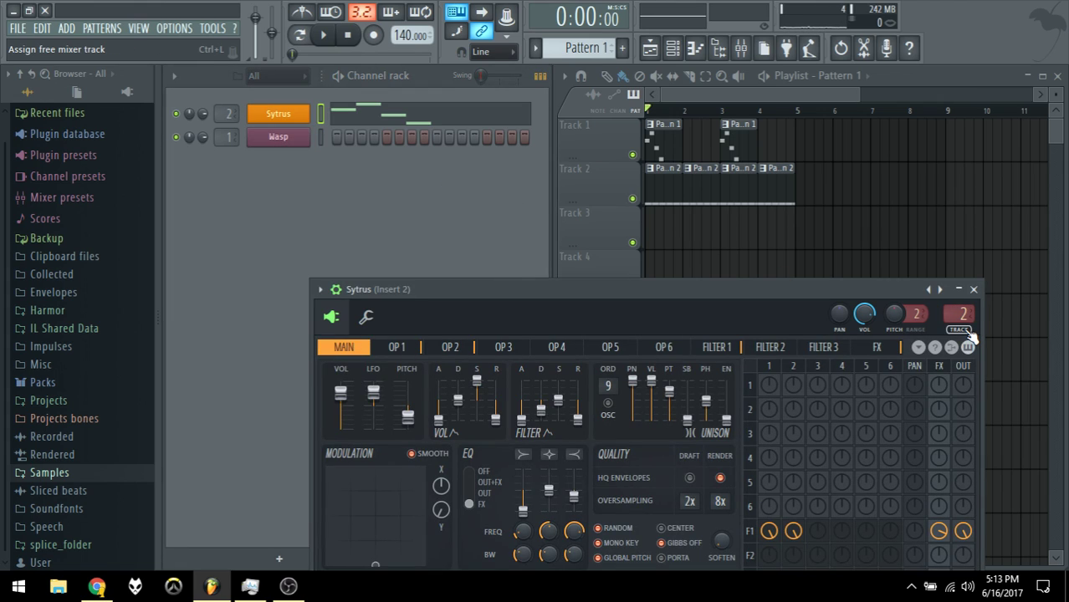
Step: Close the Sytrus window, show the Mixer, and start playback
click(973, 289)
click(741, 47)
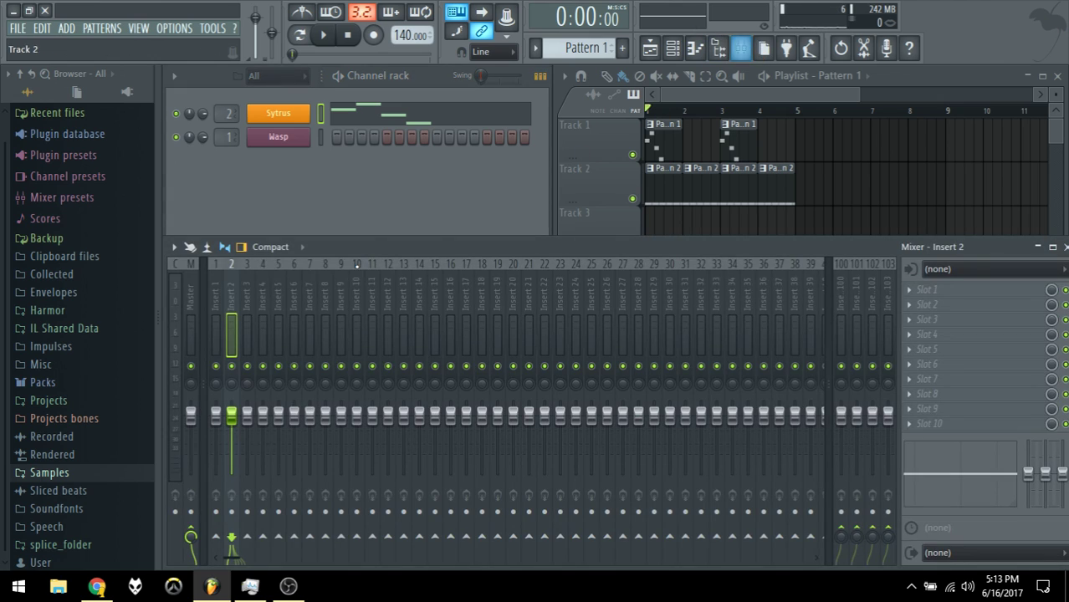
key(space)
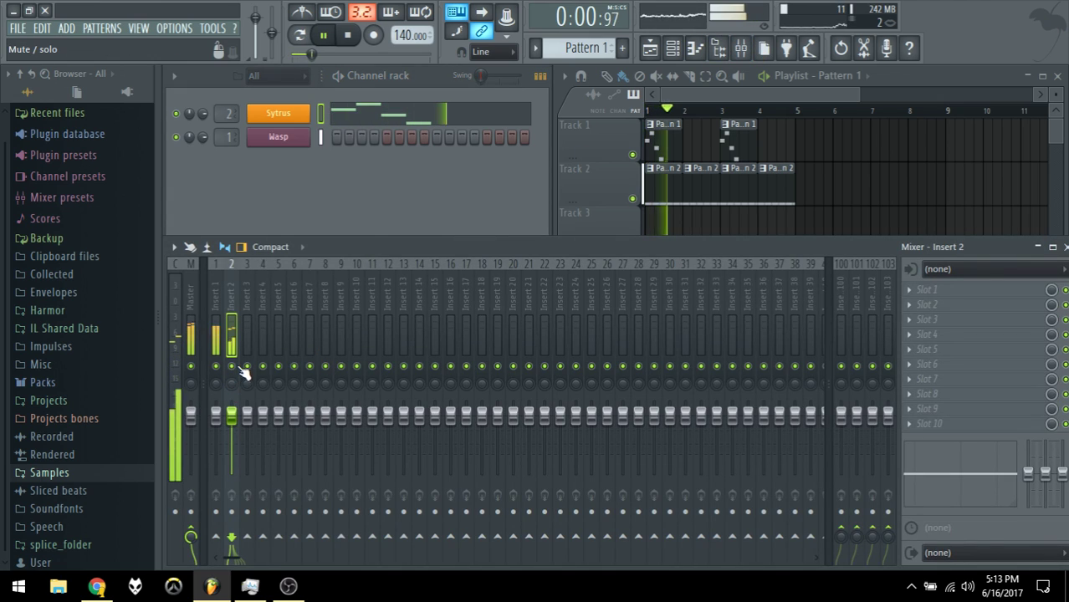
Step: Solo insert 2 to hear Sytrus alone, then unsolo it
right_click(233, 368)
key(space)
right_click(221, 369)
key(space)
key(space)
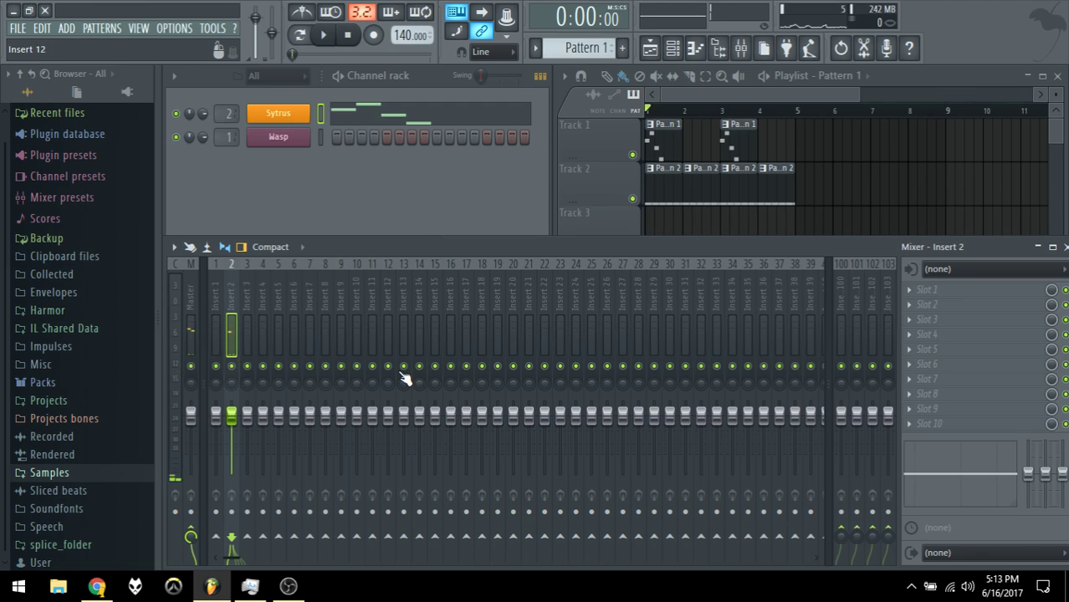